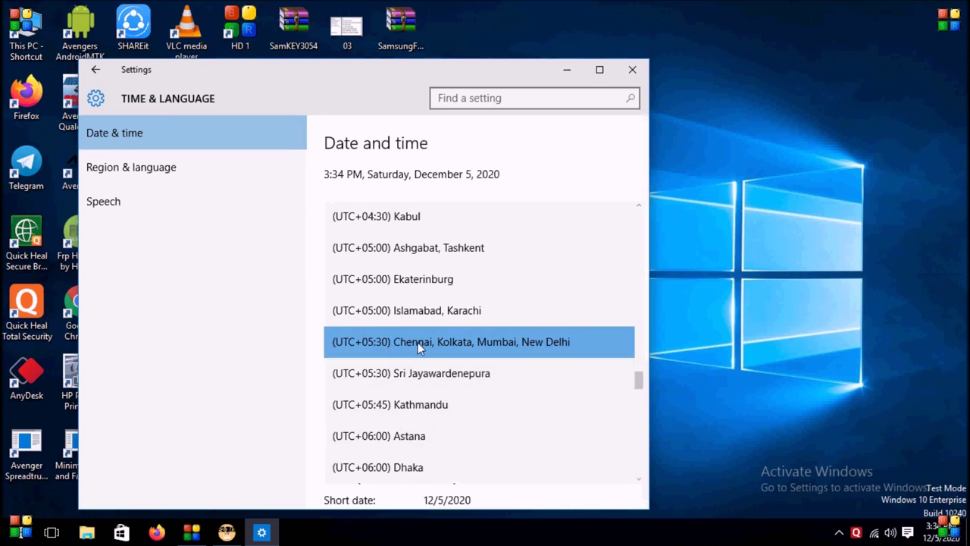
Set the time zone to (UTC+05:30) Chennai, Kolkata, Mumbai, New Delhi and turn on automatic time setting
click(477, 341)
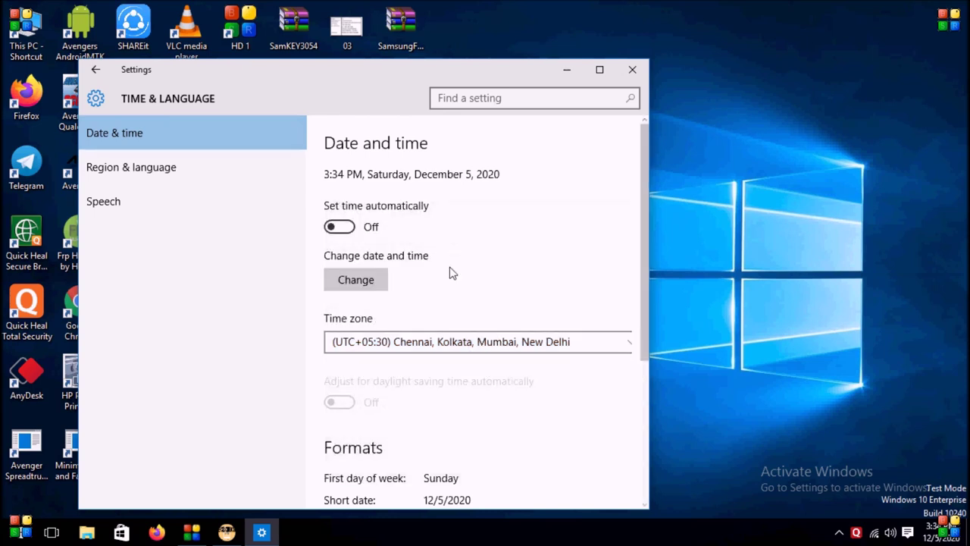
click(340, 232)
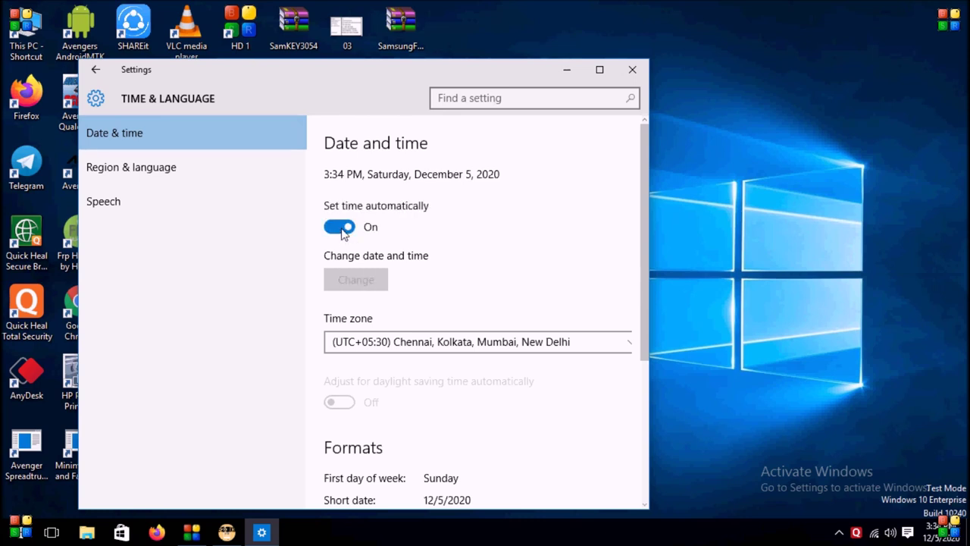
click(633, 73)
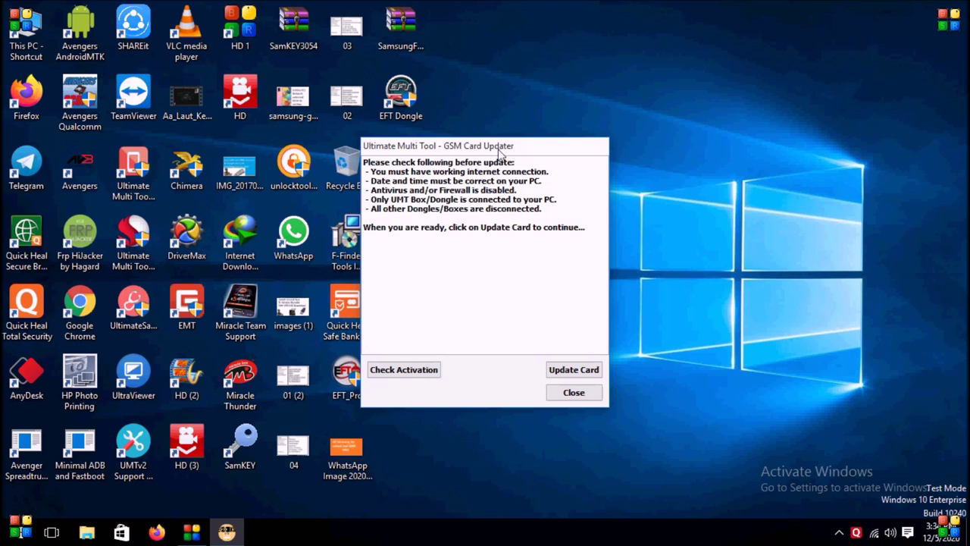
Close the GSM Card Updater and launch UMTv2 Support Access 2.0 from the desktop
click(589, 392)
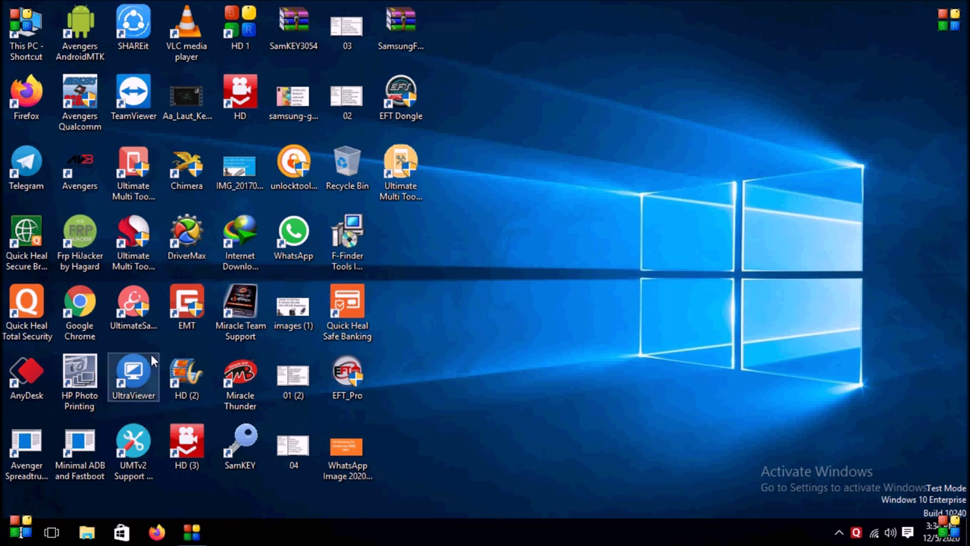
drag(134, 447, 591, 297)
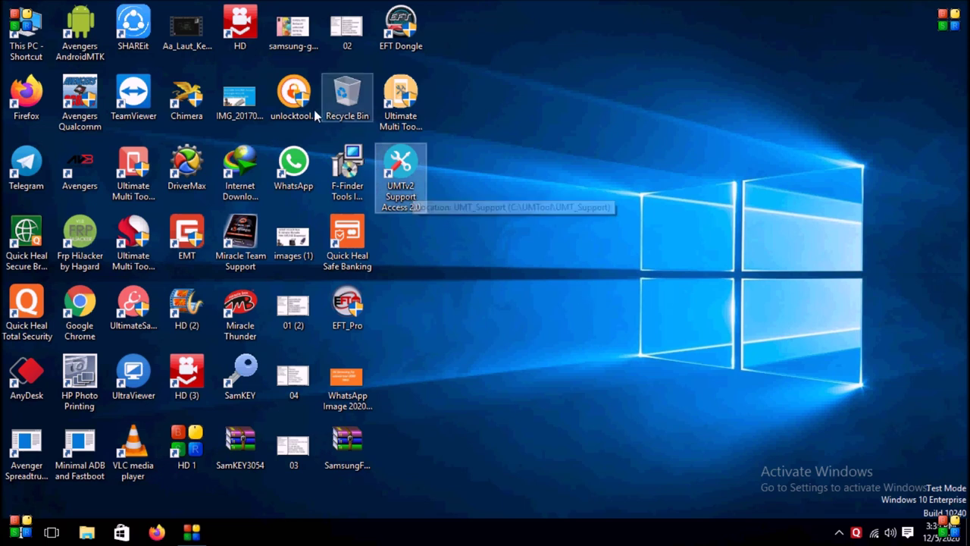
right_click(393, 172)
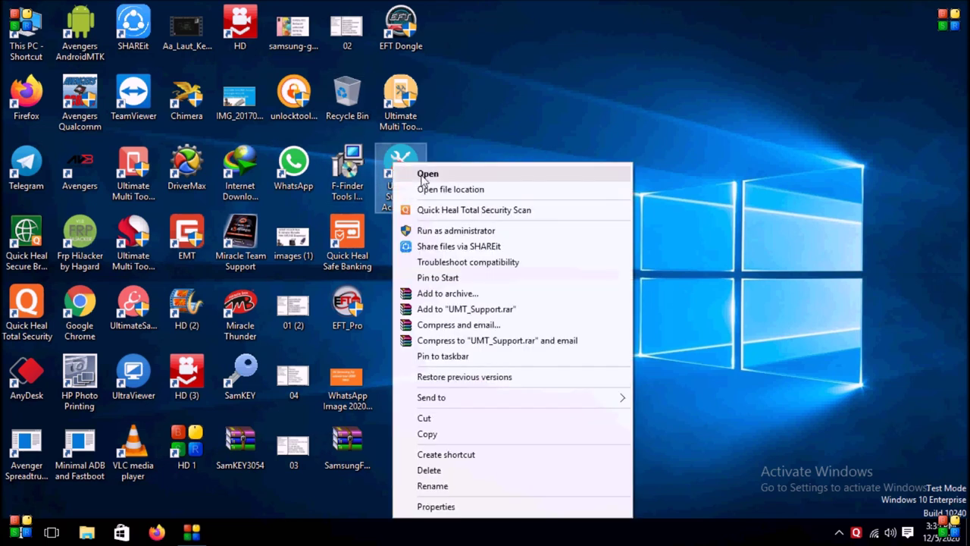
click(420, 175)
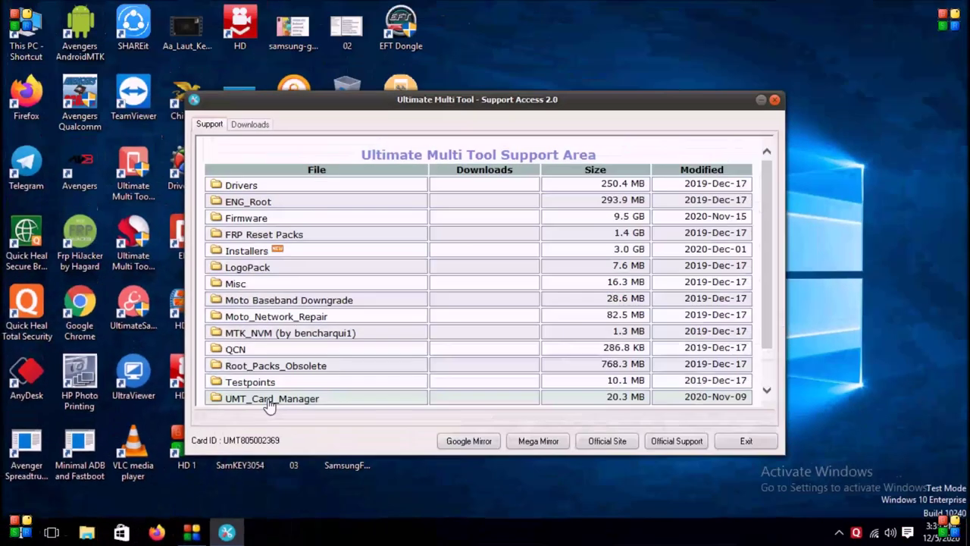
Queue UMT_Card_Manager.rar from the UMT_Card_Manager support folder and download it
click(269, 402)
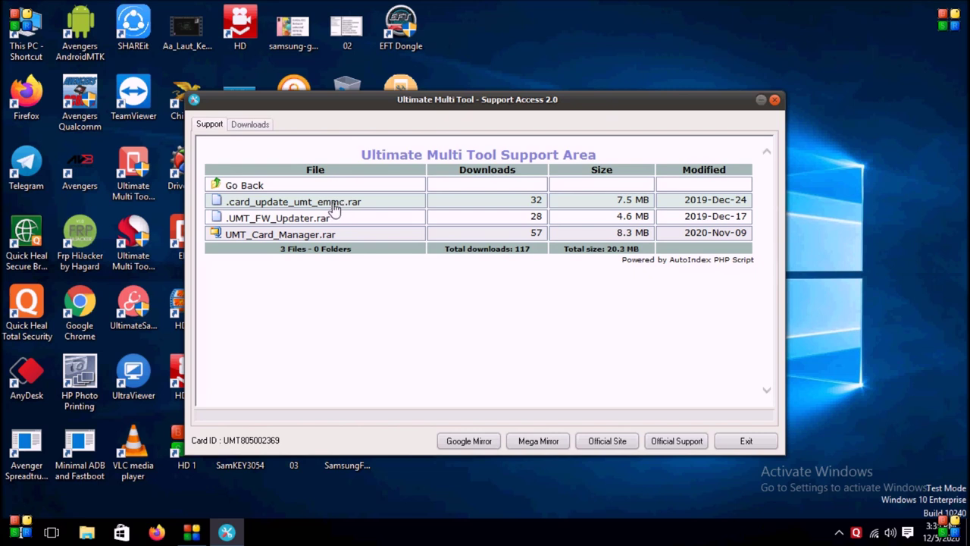
click(246, 236)
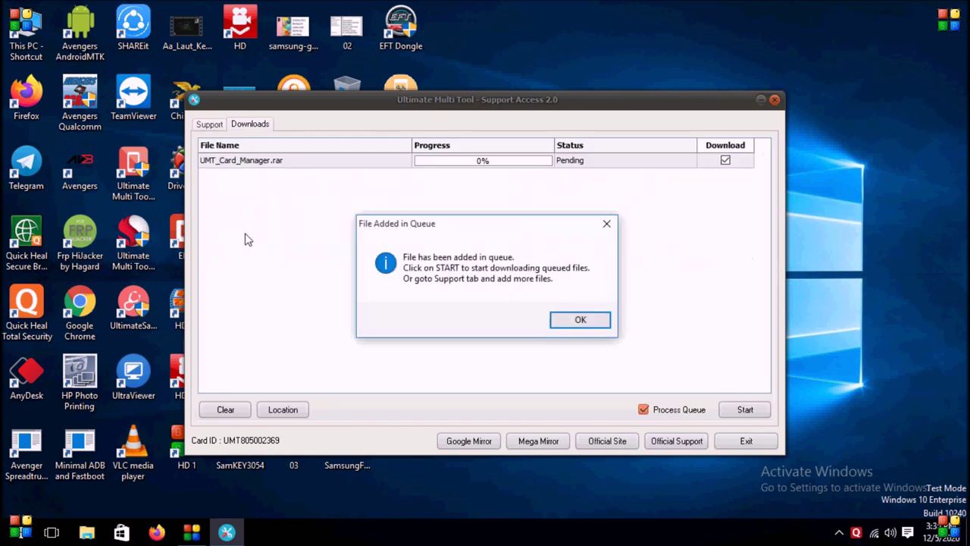
click(578, 323)
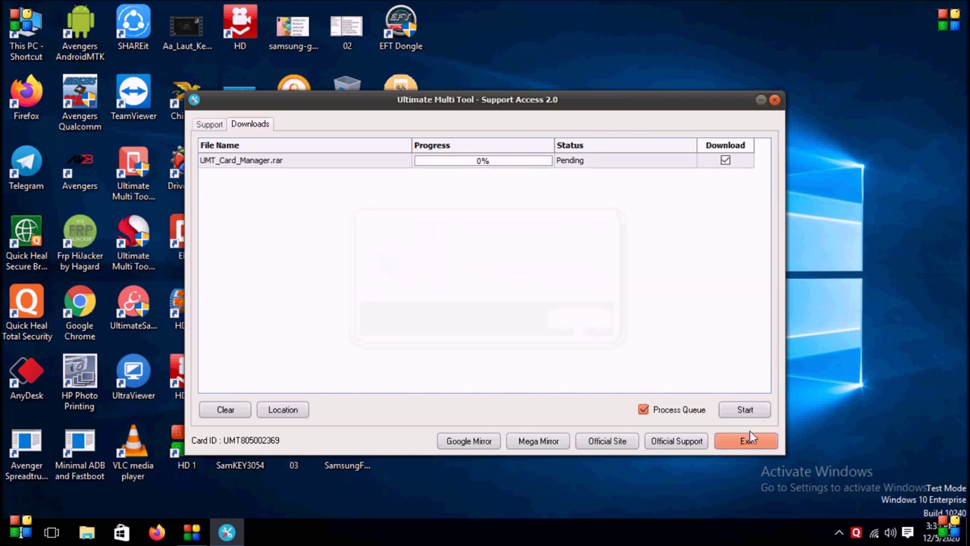
click(746, 410)
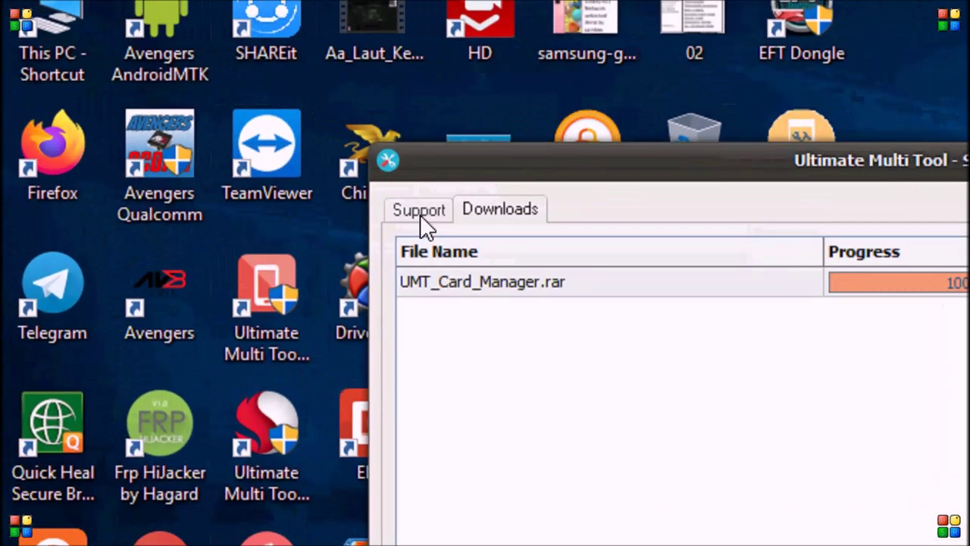
Add .UMT_FW_Updater.rar from the support area to the queue and download it
click(210, 125)
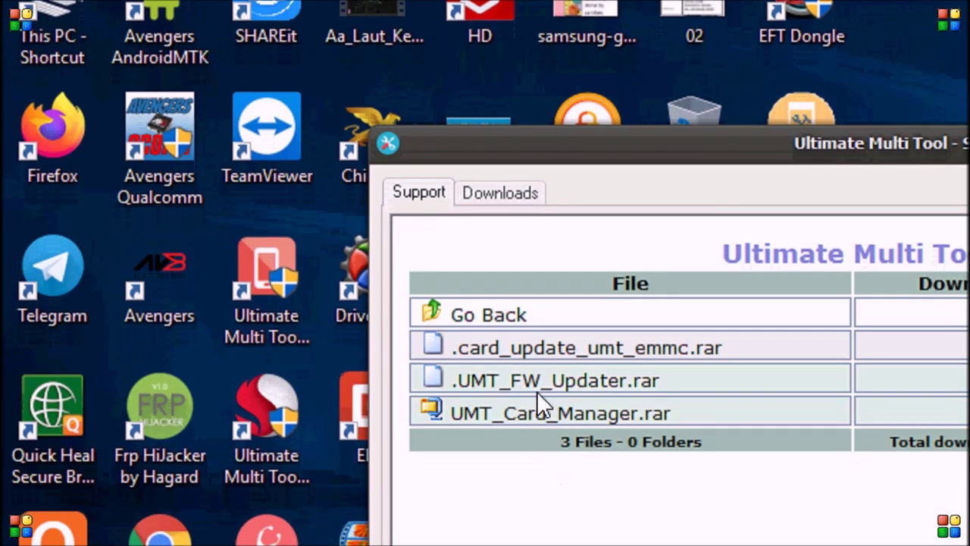
double_click(550, 383)
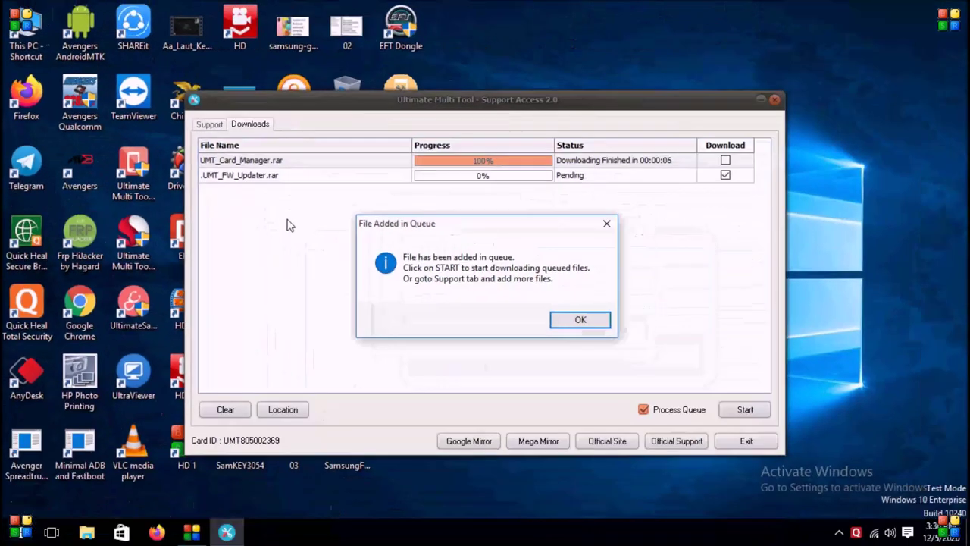
click(580, 319)
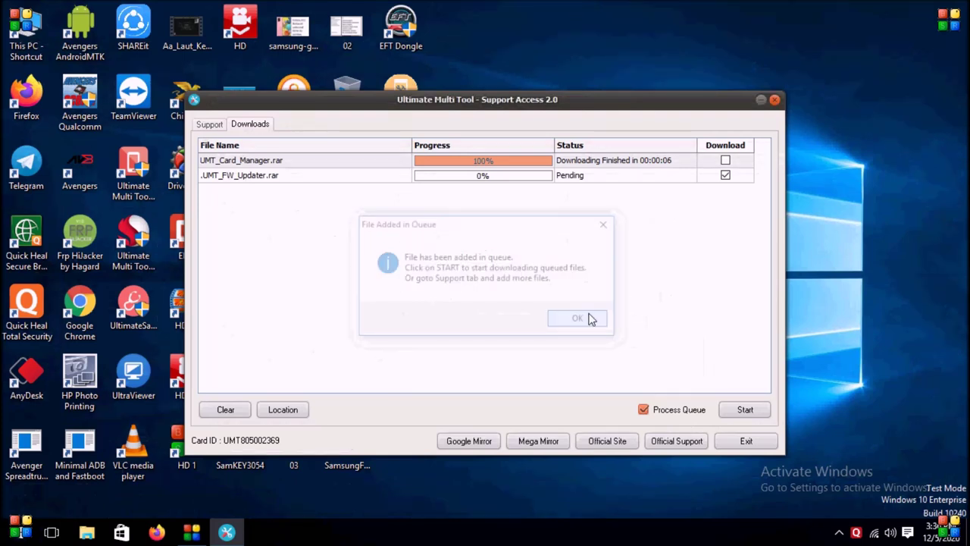
click(744, 407)
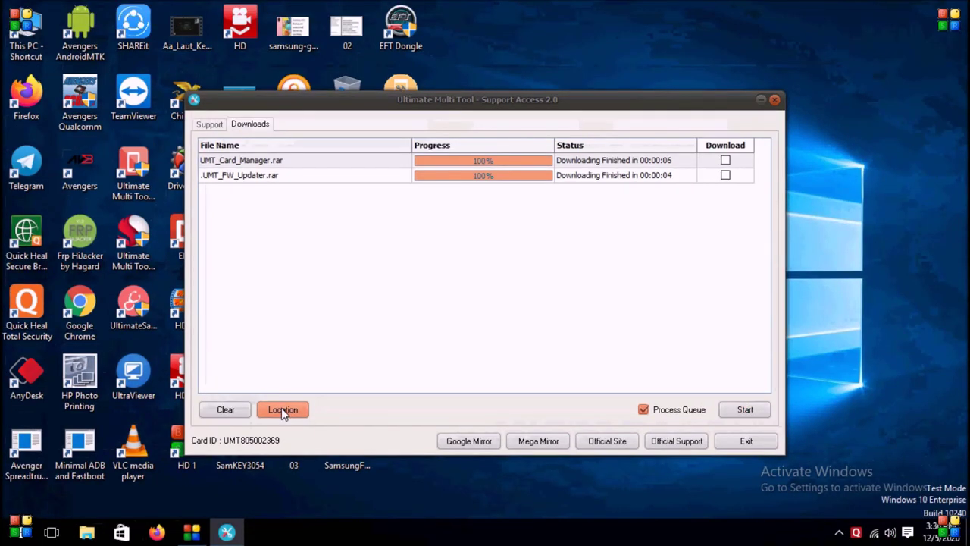
Open the download location and run the firmware updater application from the .UMT_FW_Updater archive
click(283, 410)
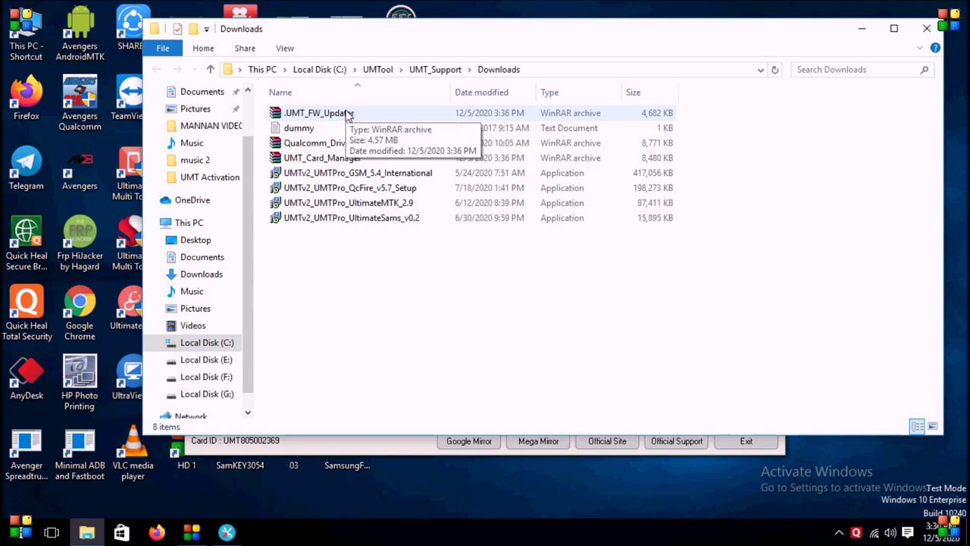
double_click(347, 113)
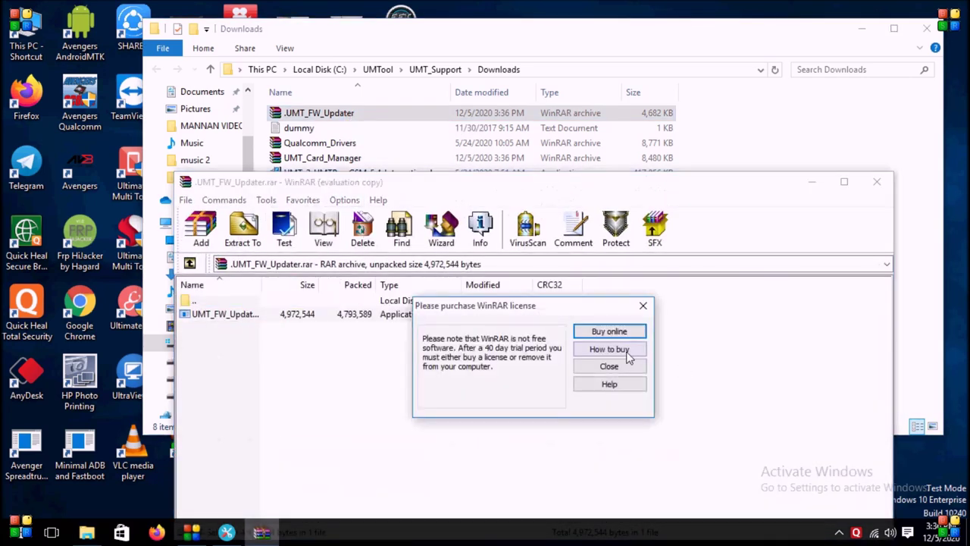
click(607, 367)
drag(219, 313, 237, 318)
double_click(237, 318)
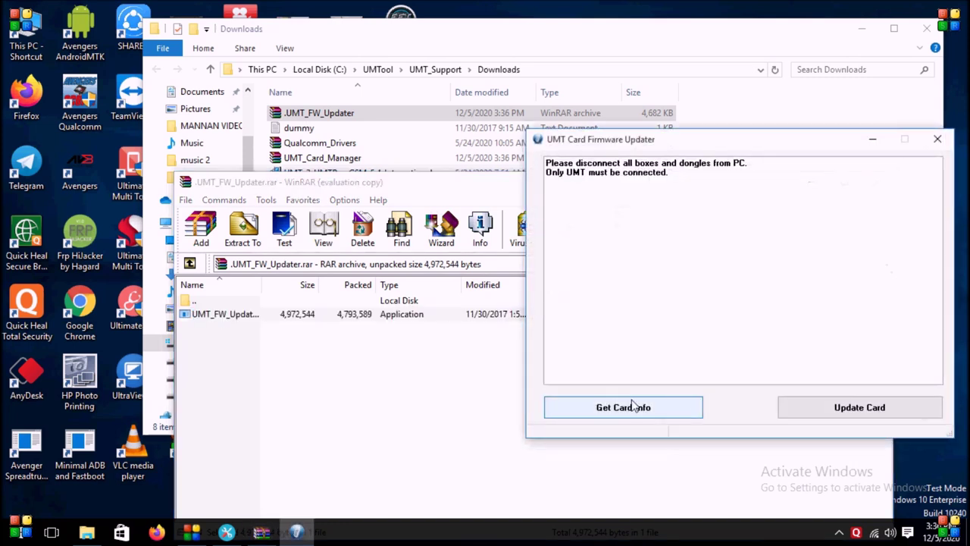
Try to read the card info in UMT Card Firmware Updater, closing the updater and its archive when done
click(626, 416)
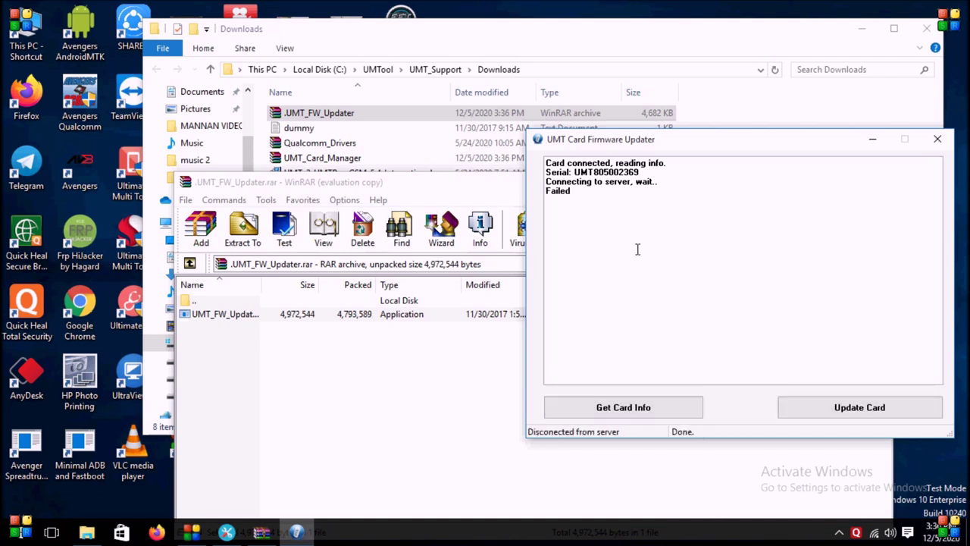
drag(584, 193, 531, 190)
click(938, 139)
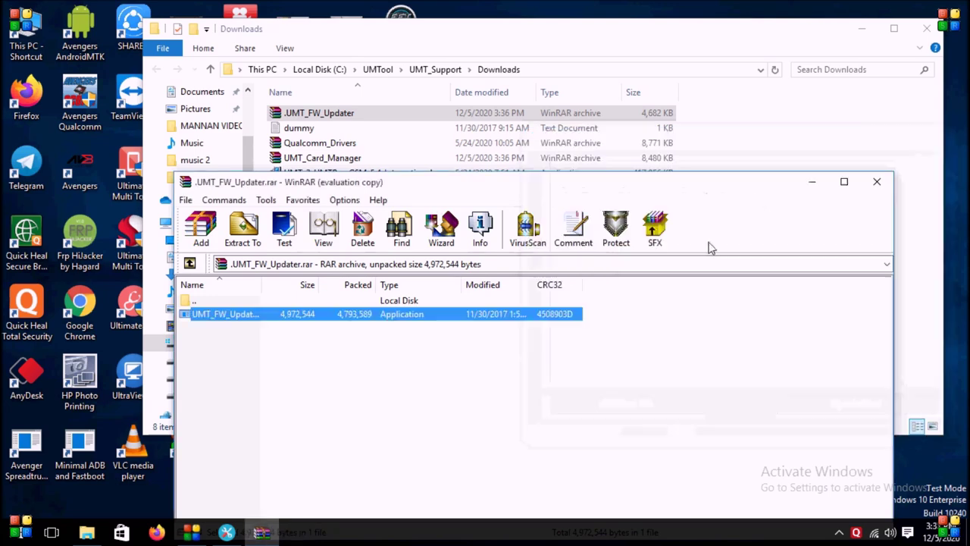
click(877, 182)
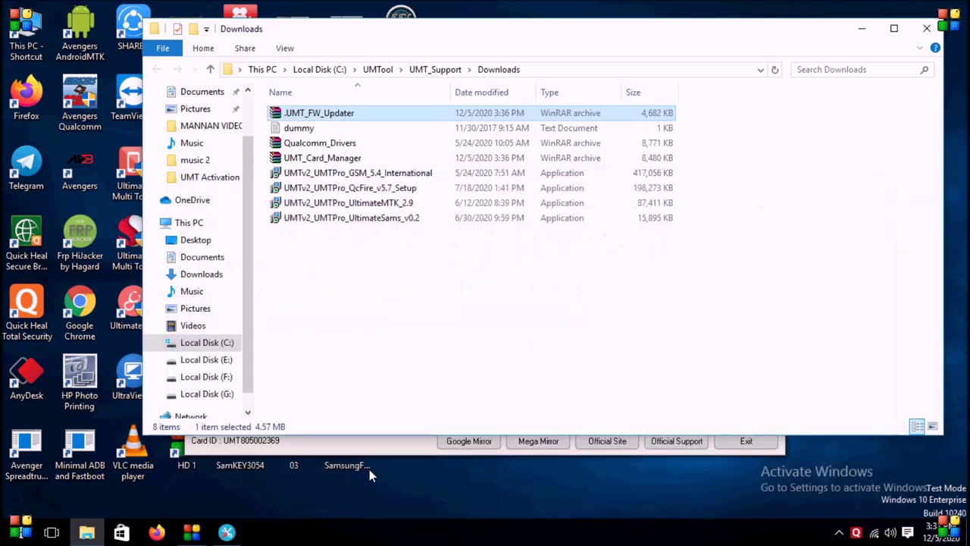
Open the UMT_Card_Manager archive in the Downloads folder and run the card manager application inside it
click(313, 159)
right_click(313, 157)
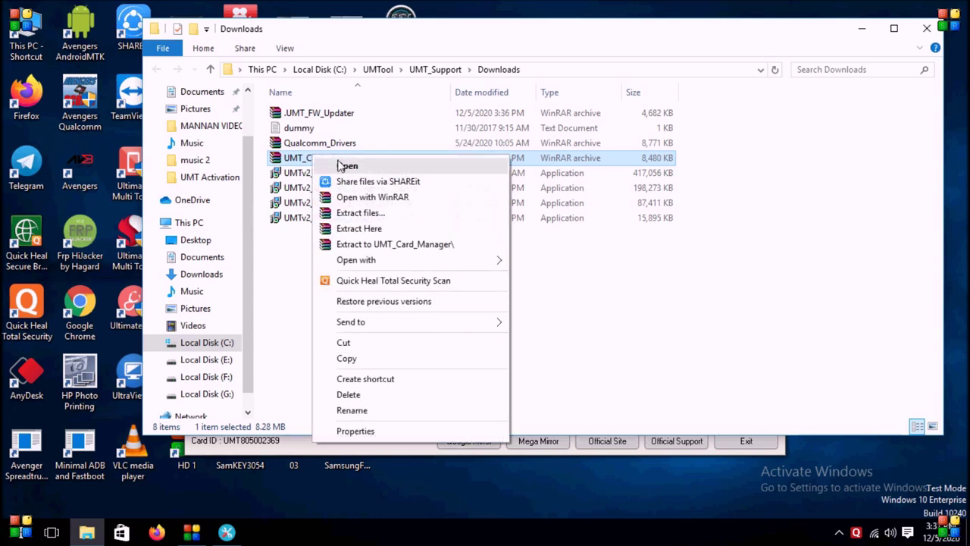
click(346, 166)
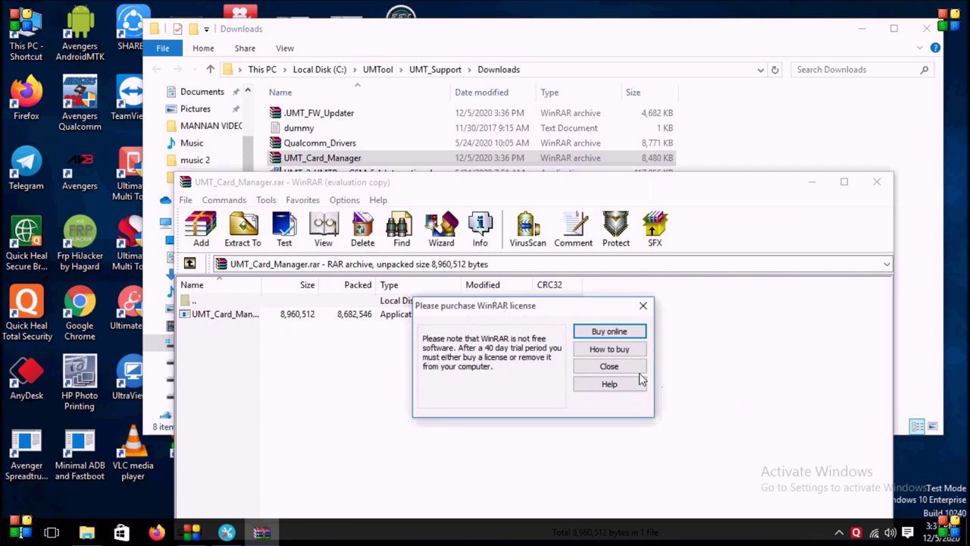
click(629, 368)
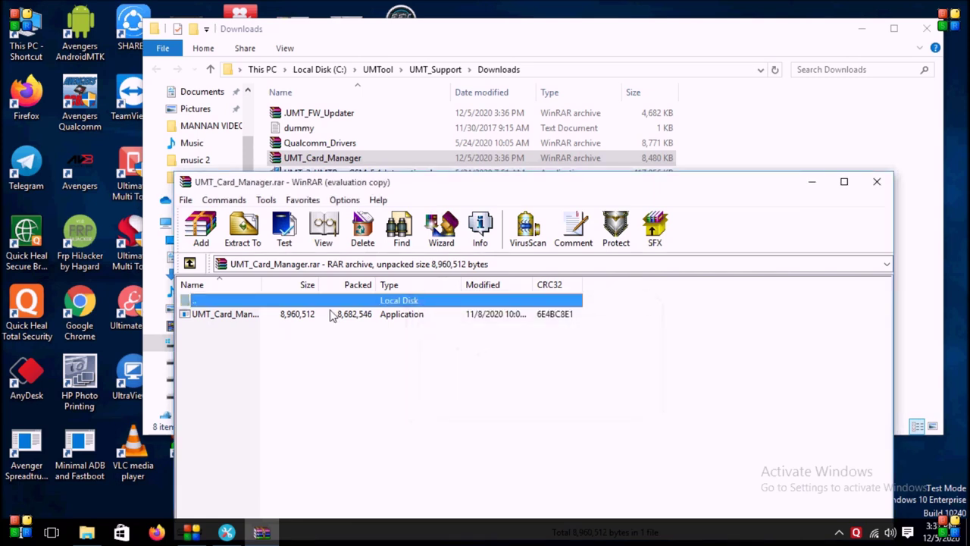
click(255, 322)
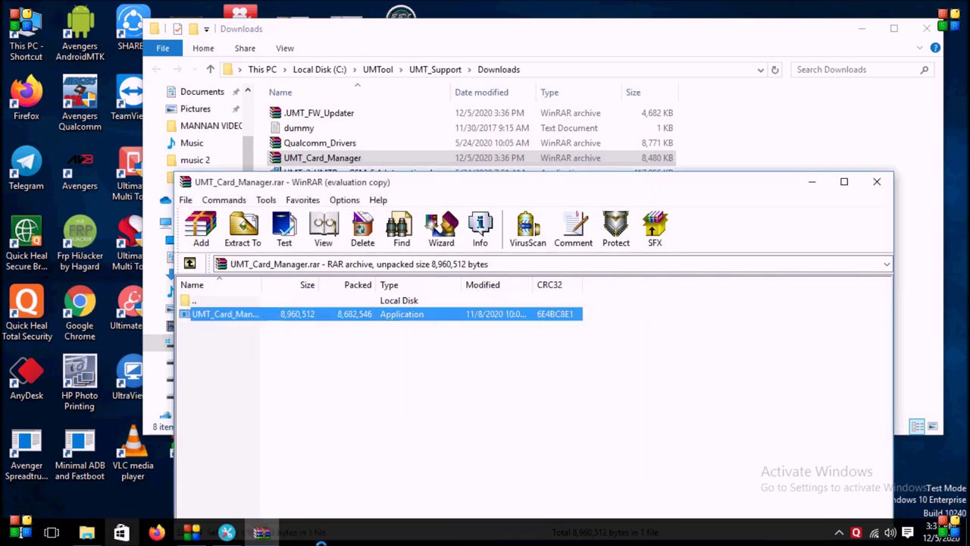
double_click(559, 314)
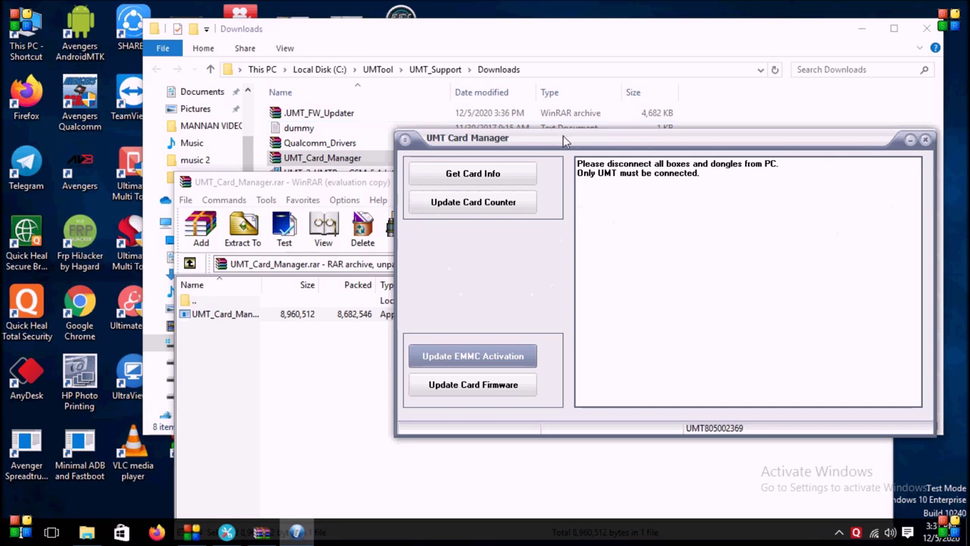
Read the card info in UMT Card Manager and update the card counter
drag(563, 141, 494, 143)
click(411, 177)
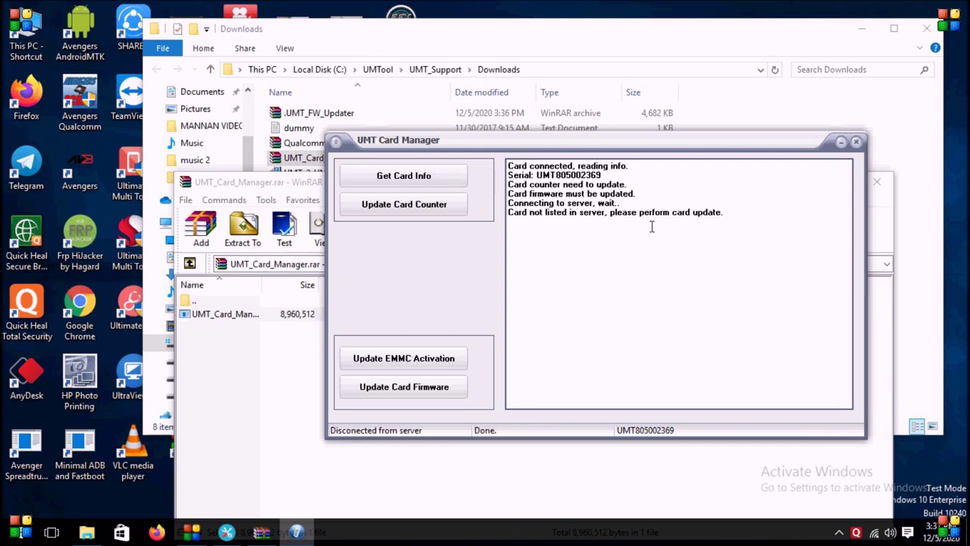
click(394, 204)
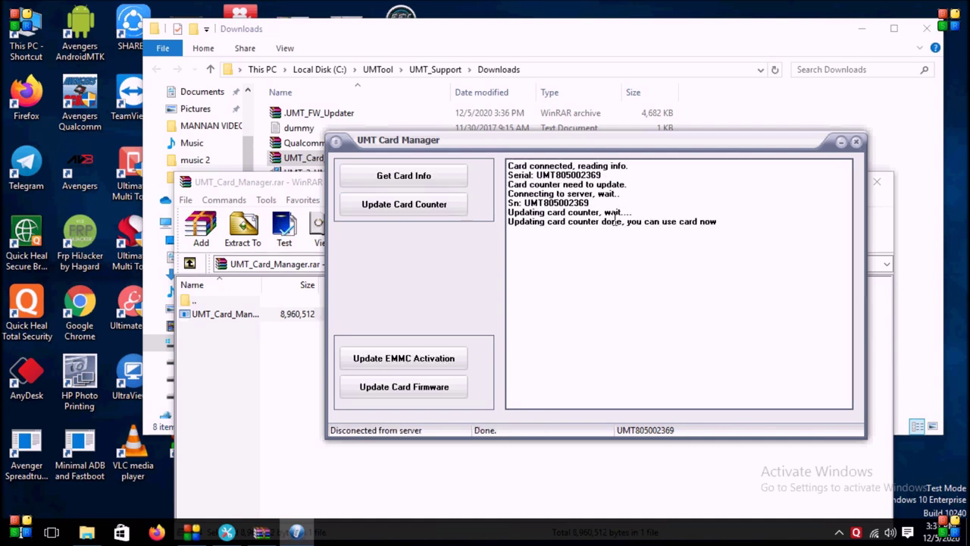
drag(738, 222, 600, 221)
click(561, 229)
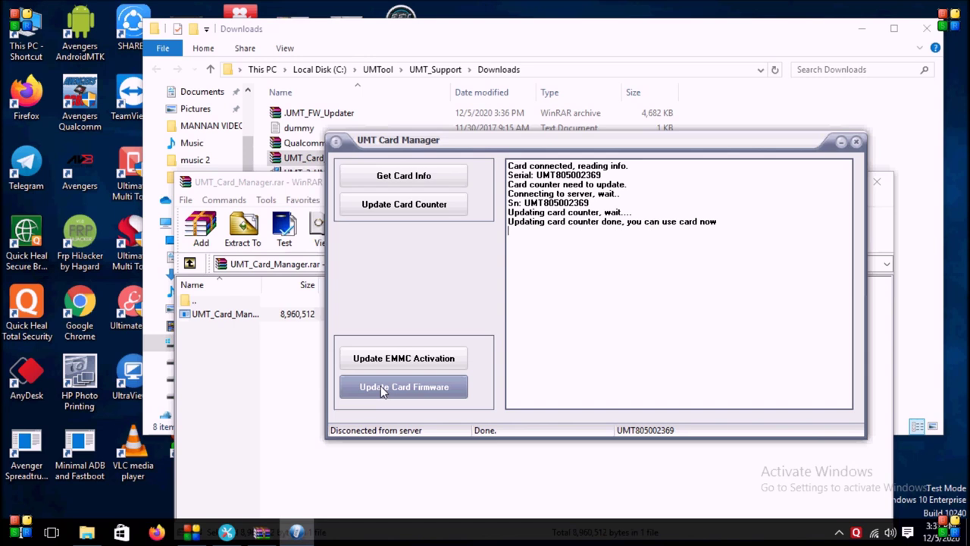
Update the card firmware and check the update messages in the log
click(433, 389)
click(457, 319)
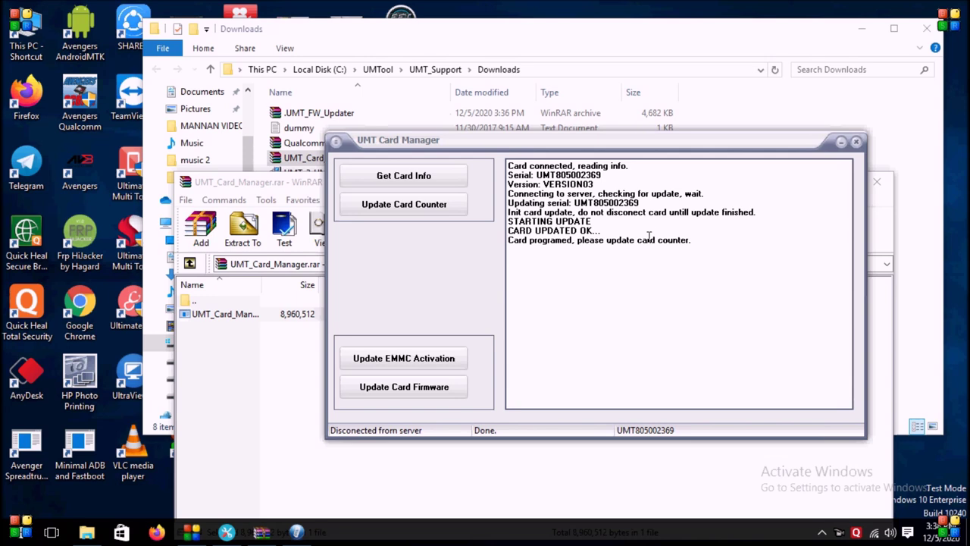
drag(626, 231, 510, 225)
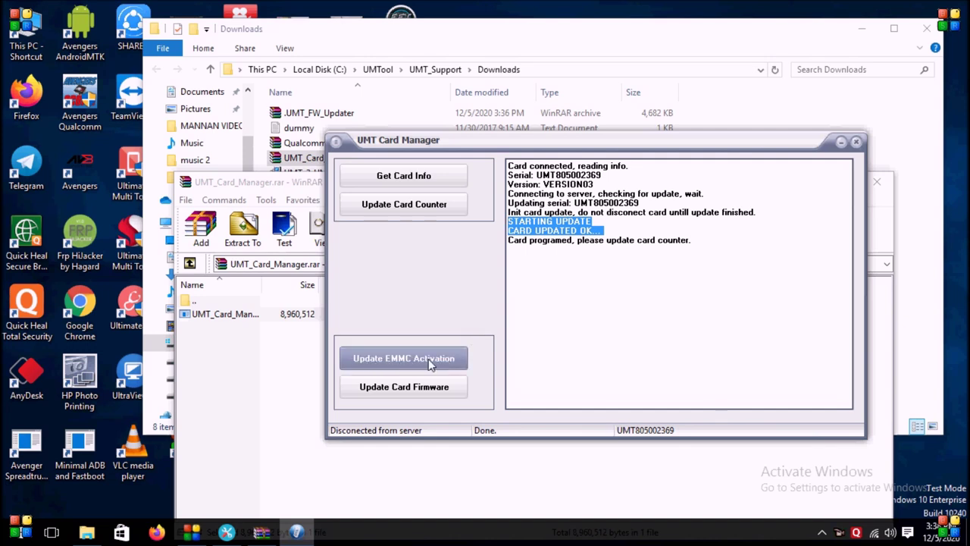
click(652, 328)
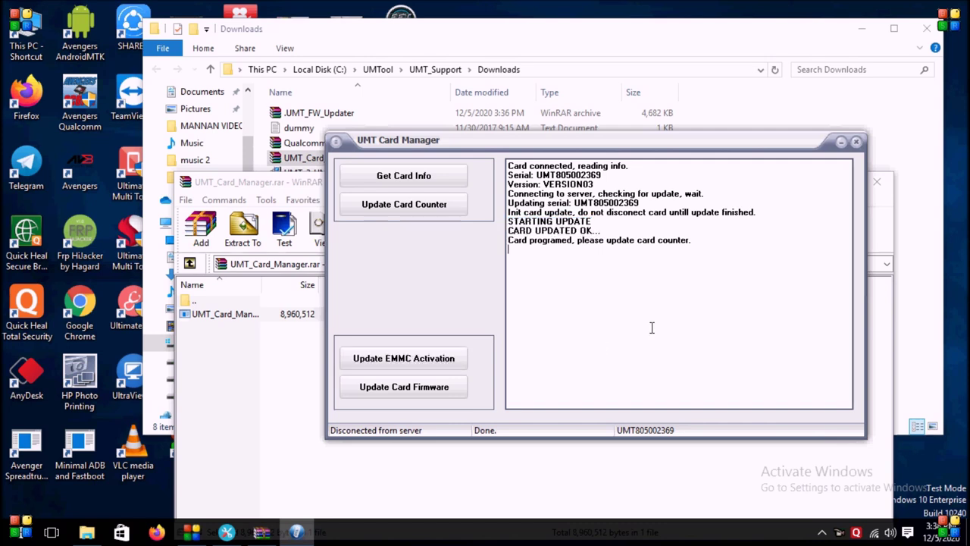
Close UMT Card Manager, its archive, the Downloads folder and the Support Access program
click(858, 144)
click(871, 185)
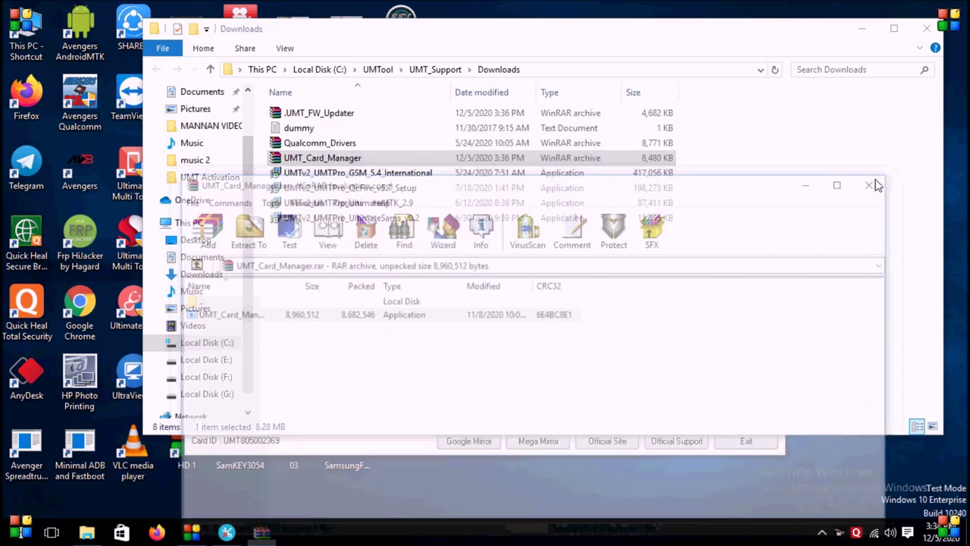
click(926, 28)
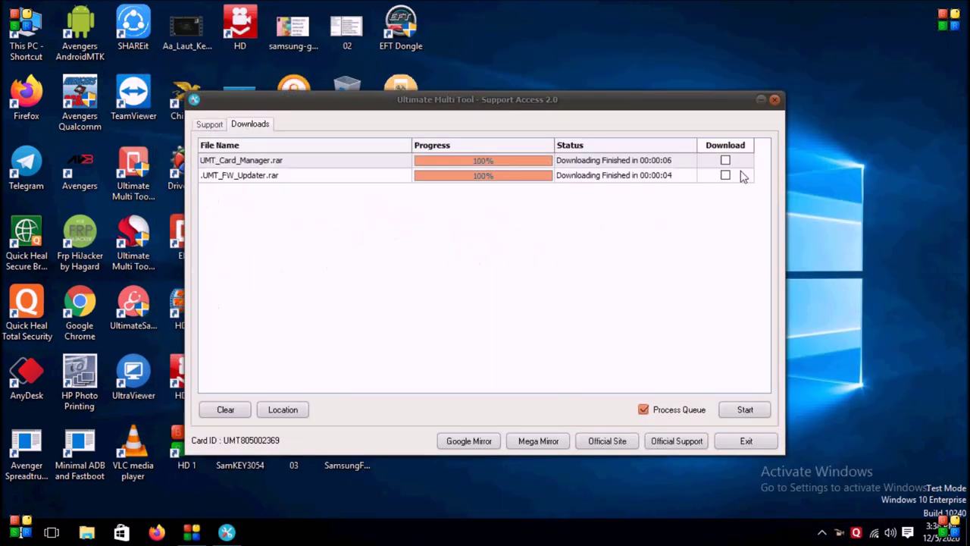
click(774, 99)
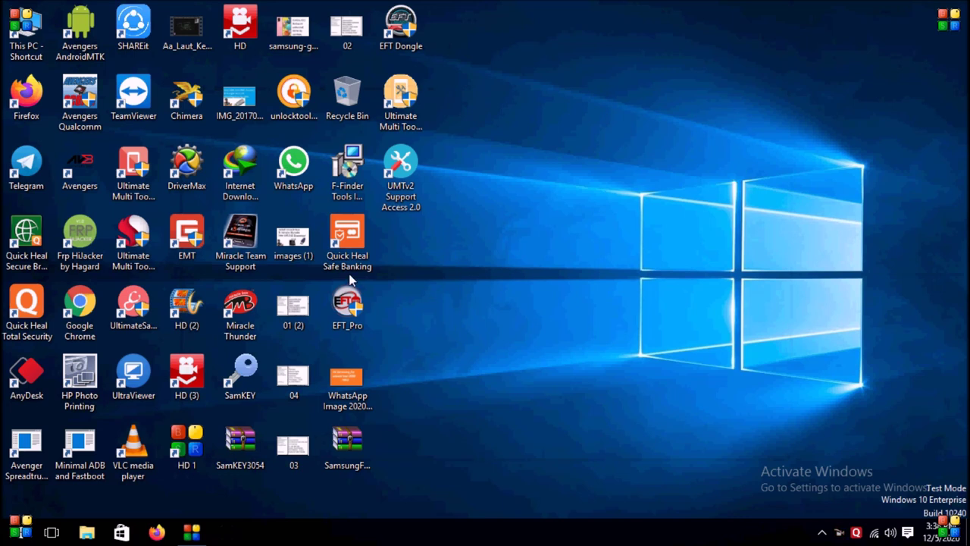
Launch Ultimate Multi Tool - GSM from its desktop shortcut and refresh the desktop while it loads
right_click(405, 119)
click(460, 133)
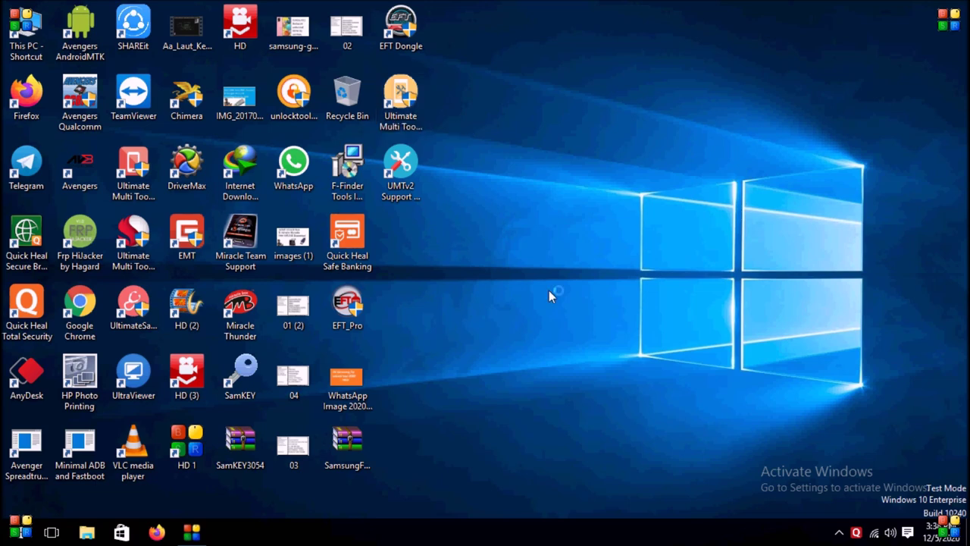
right_click(554, 230)
click(602, 275)
right_click(599, 225)
click(636, 271)
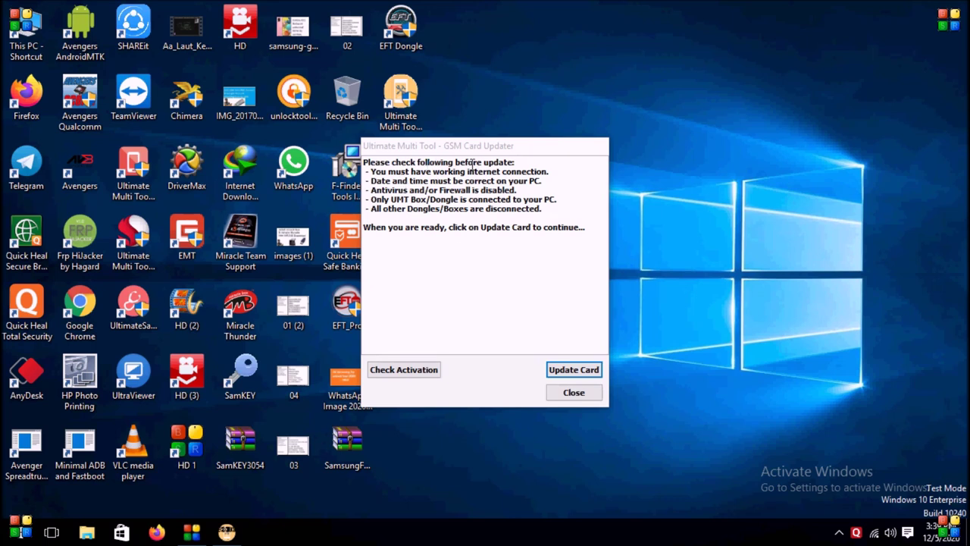
Update the card in the GSM Card Updater, check the log messages and close the updater
click(573, 372)
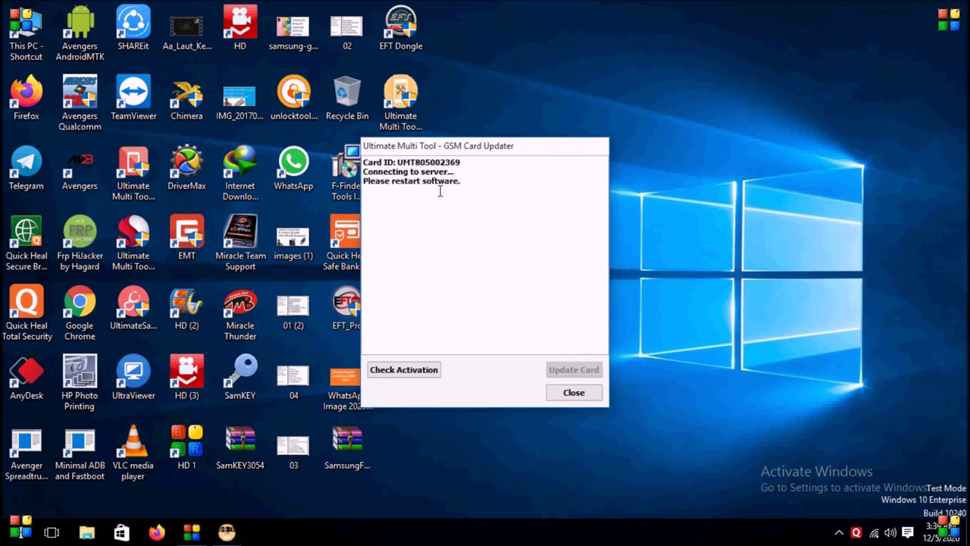
drag(470, 180, 383, 176)
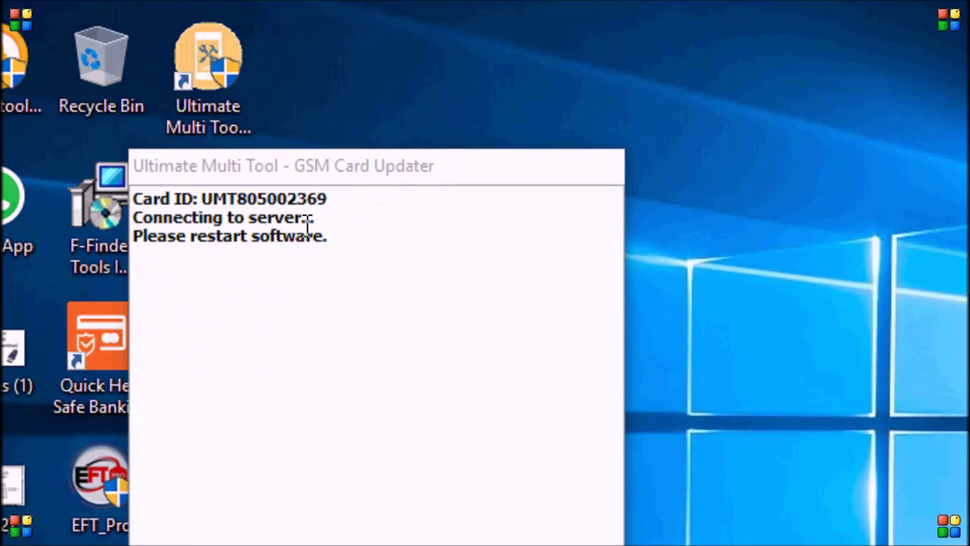
click(334, 241)
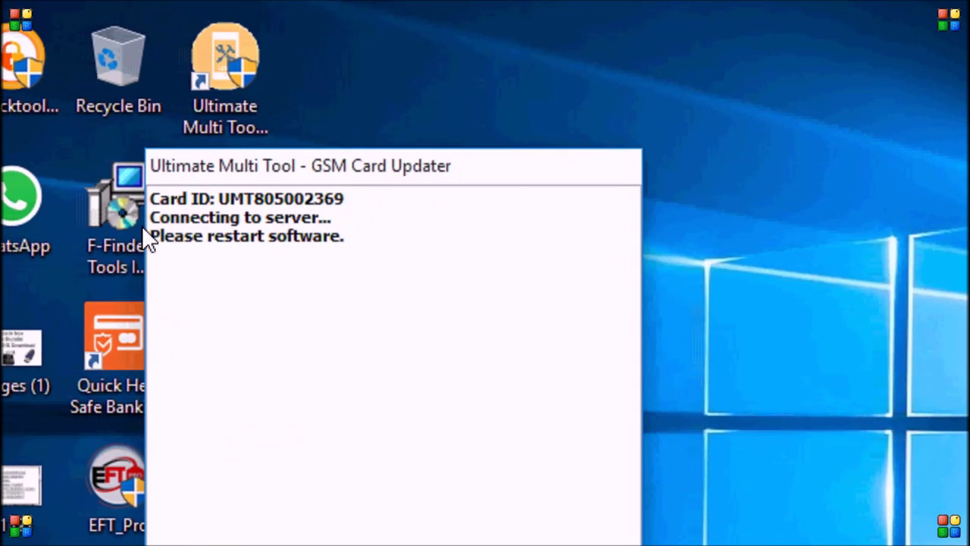
drag(364, 241, 208, 241)
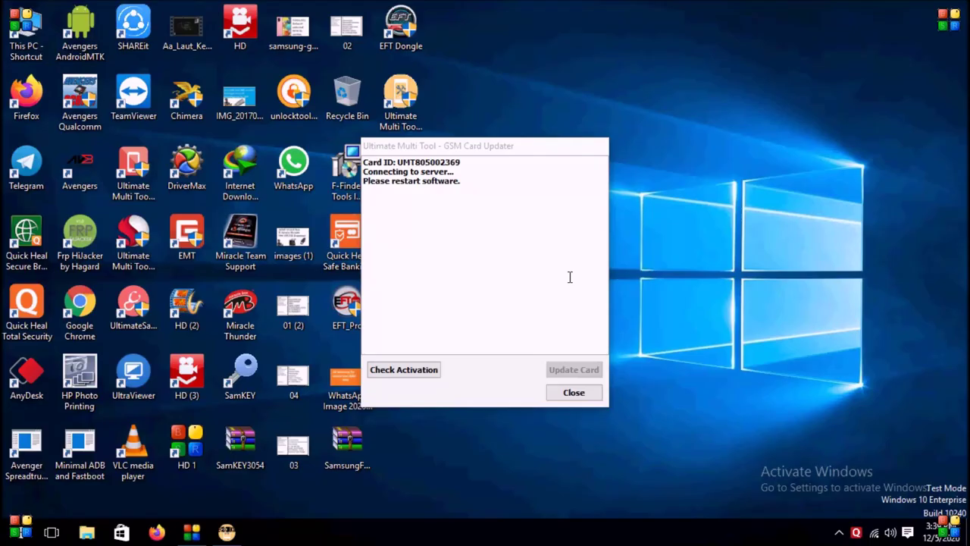
click(550, 392)
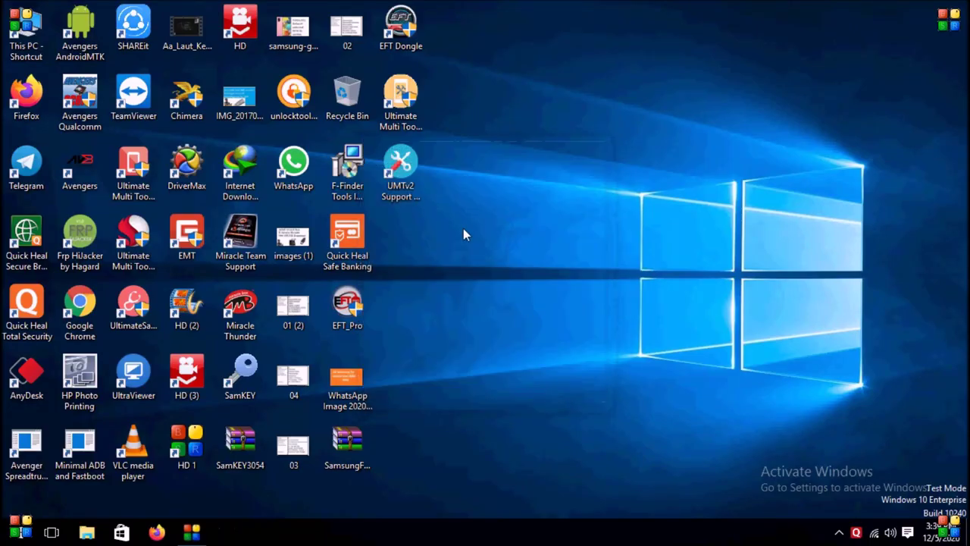
Restart Ultimate Multi Tool - GSM from the desktop after the card update
right_click(409, 125)
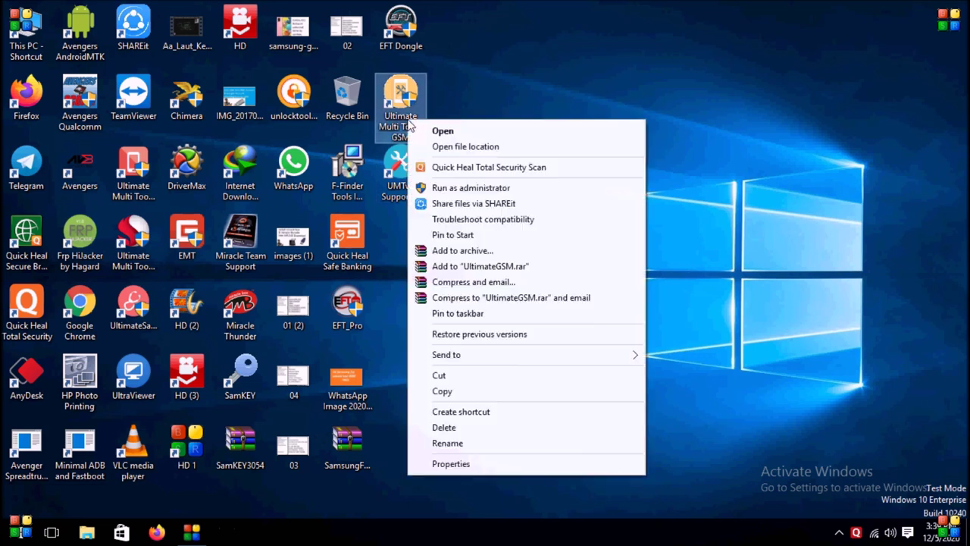
click(438, 130)
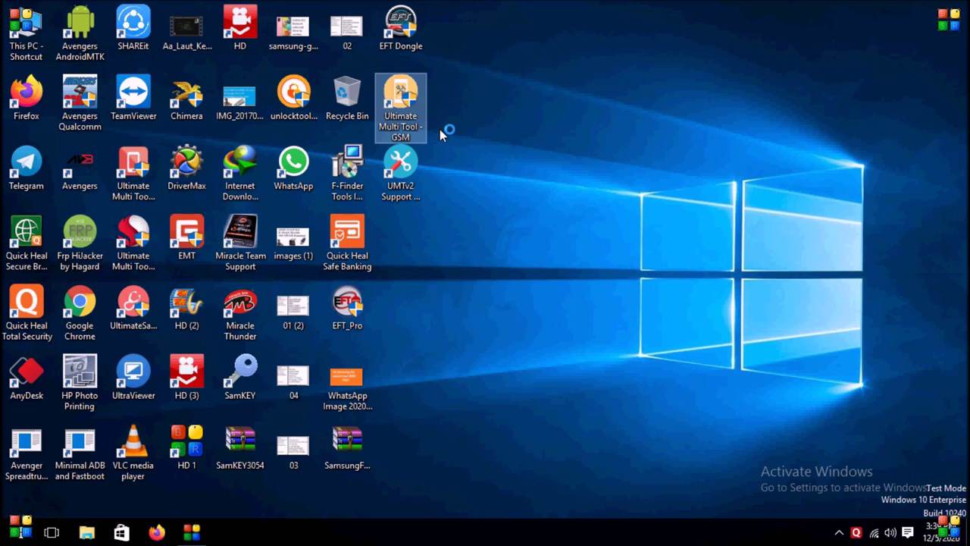
click(547, 298)
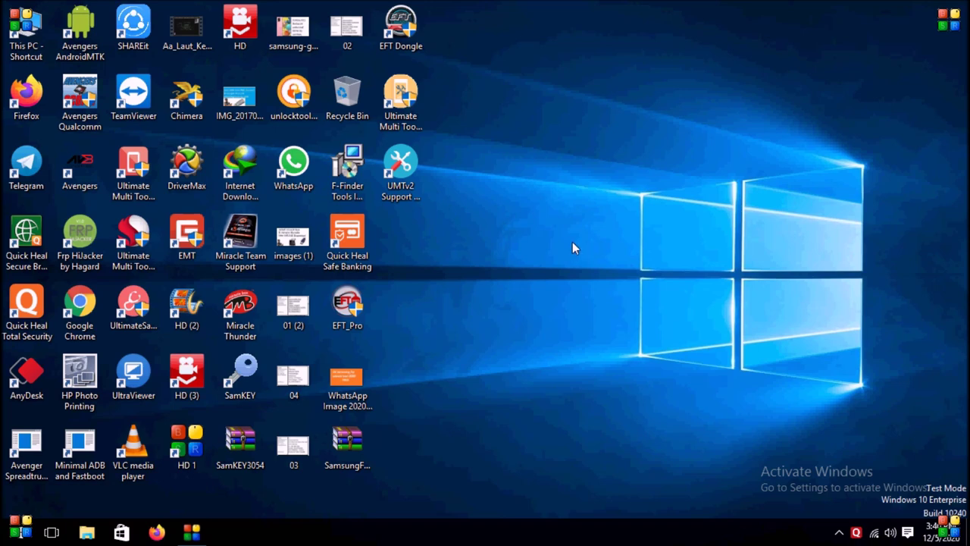
right_click(572, 215)
click(605, 257)
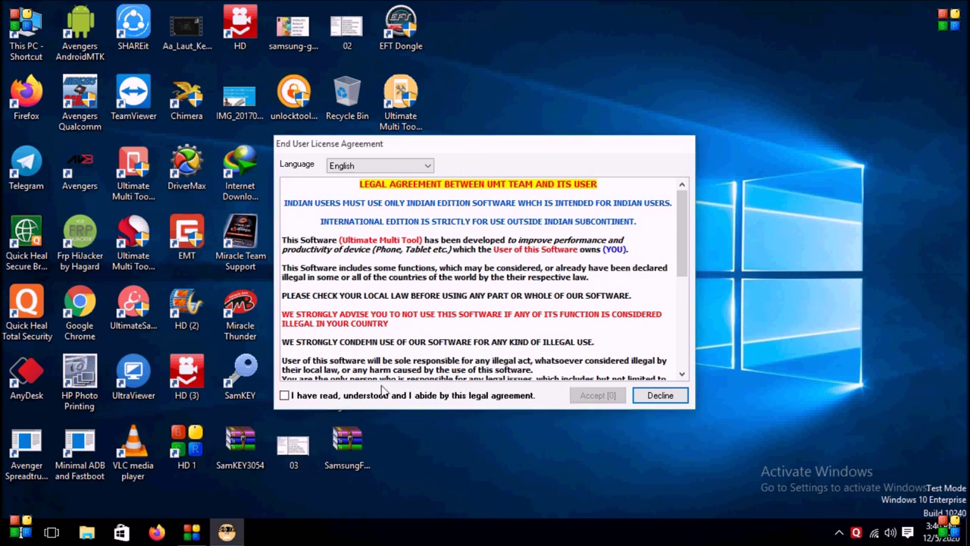
Agree to the End User License Agreement and accept it to load the Ultimate Multi Tool - GSM main window
click(285, 395)
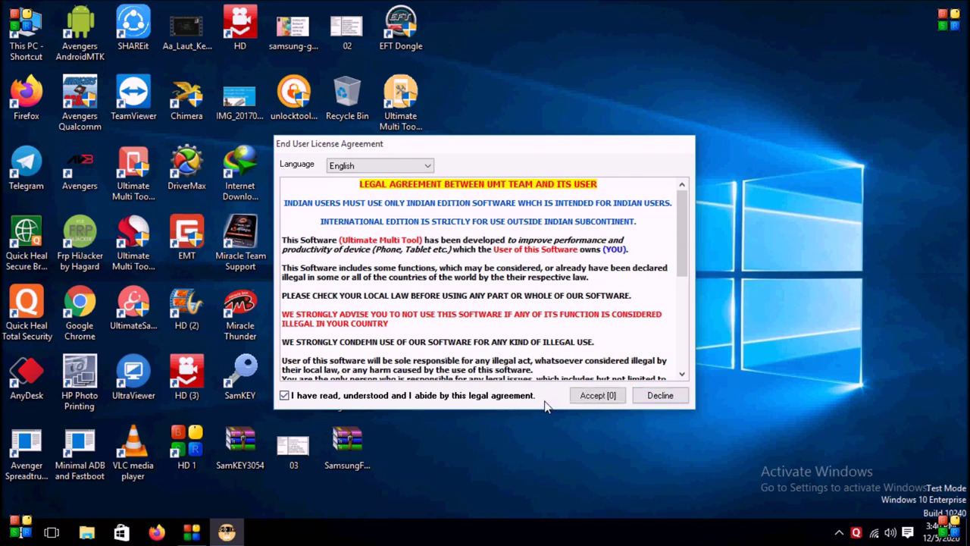
click(598, 395)
right_click(639, 290)
click(685, 332)
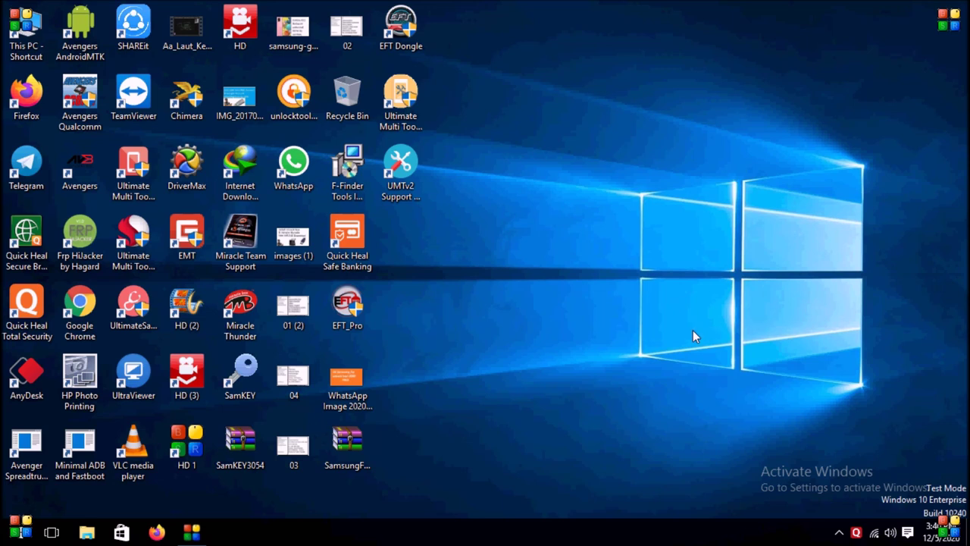
right_click(688, 253)
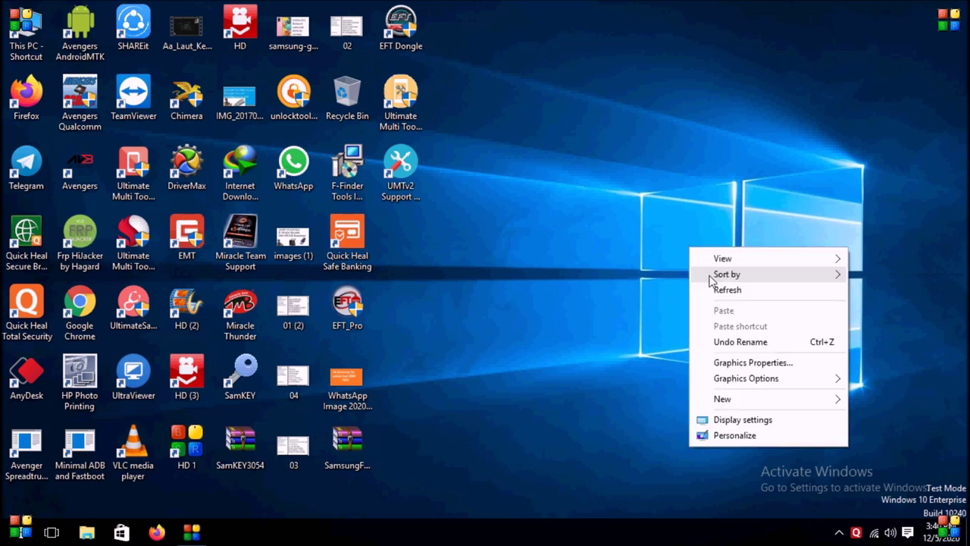
click(716, 288)
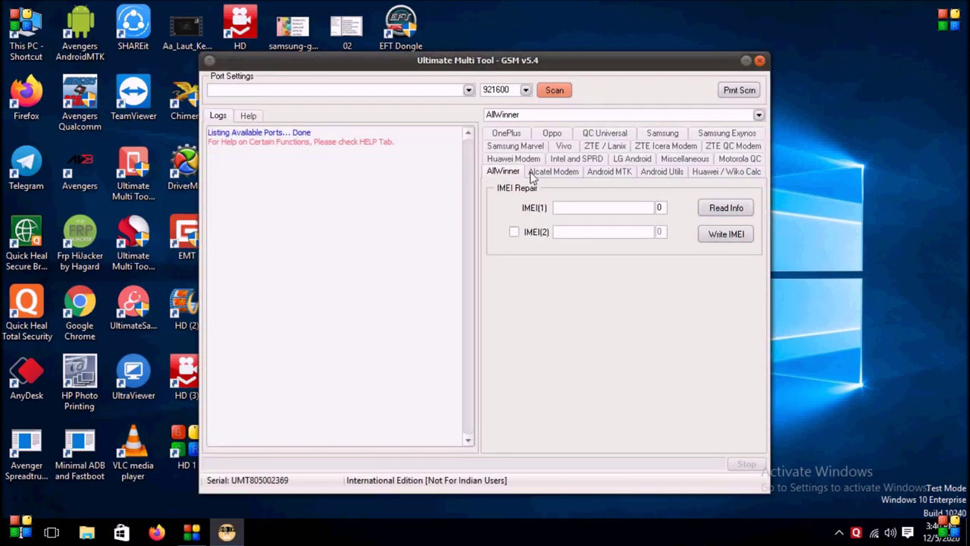
Move the Ultimate Multi Tool - GSM v5.4 window aside on the desktop and close it
drag(567, 64, 484, 78)
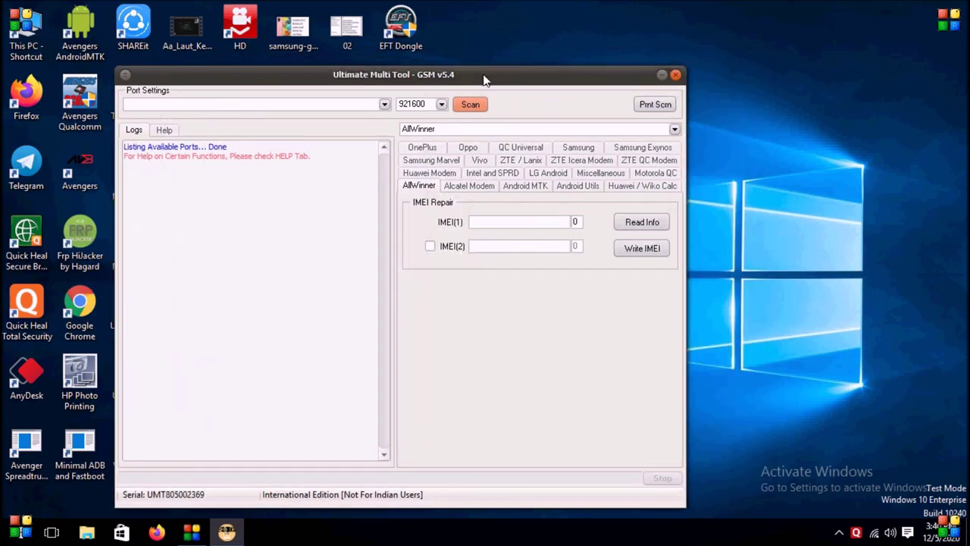
click(676, 75)
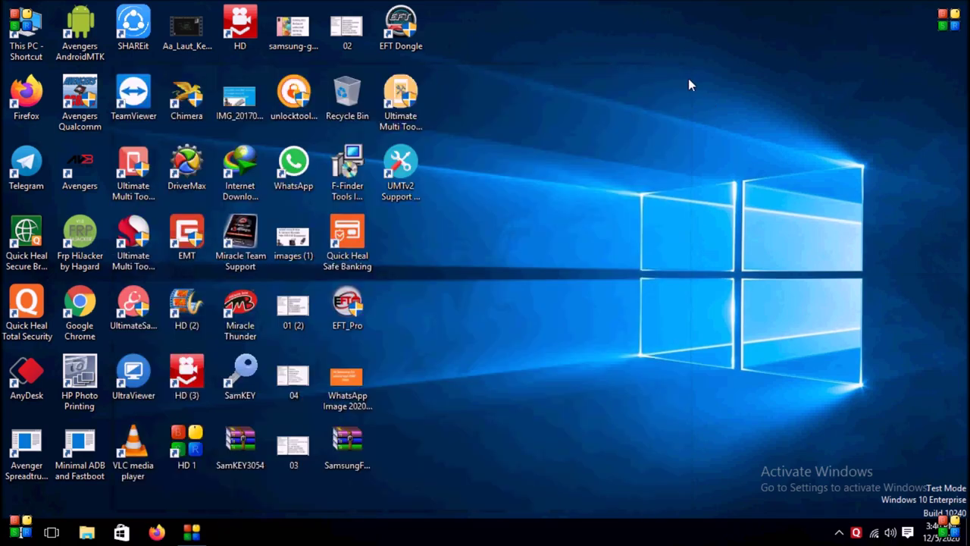
right_click(627, 176)
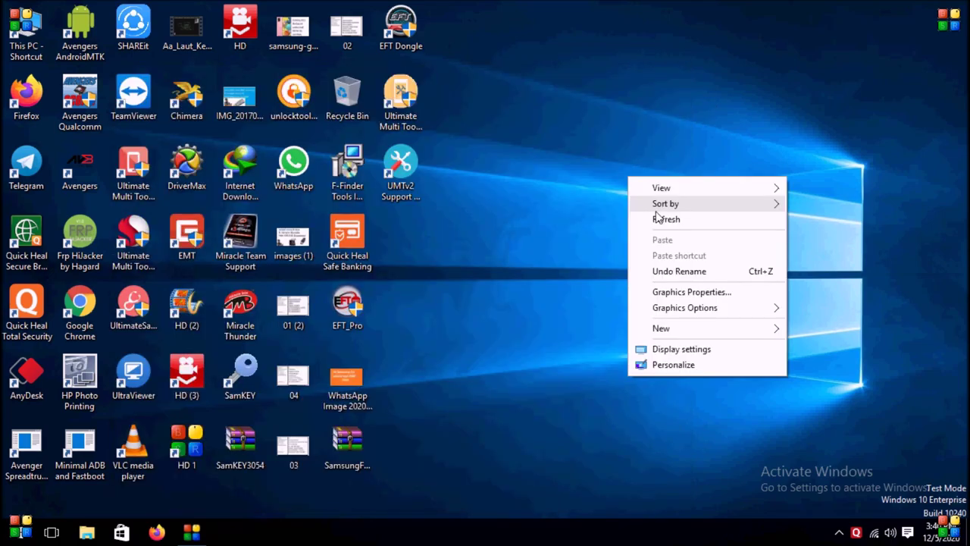